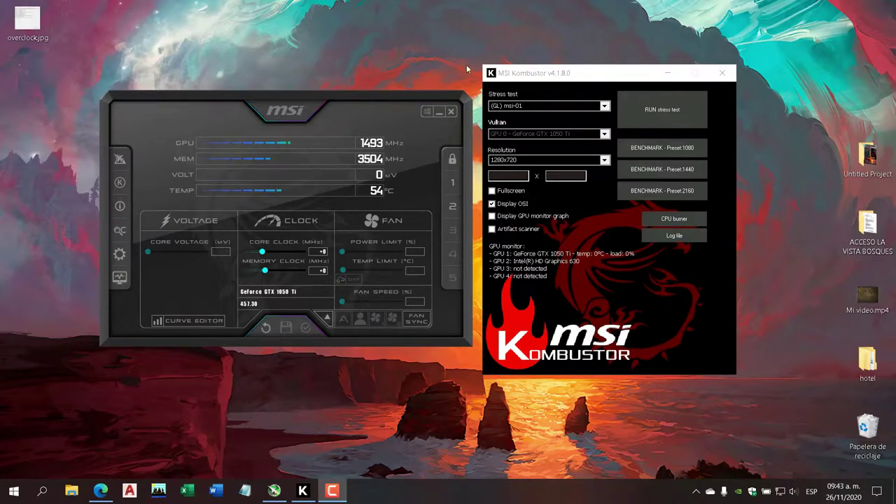
- Examine the available interface skins in the Afterburner properties, keep the MSI Mystic skin, and close the dialog
{"action": "left_click", "coordinate": [534, 75]}
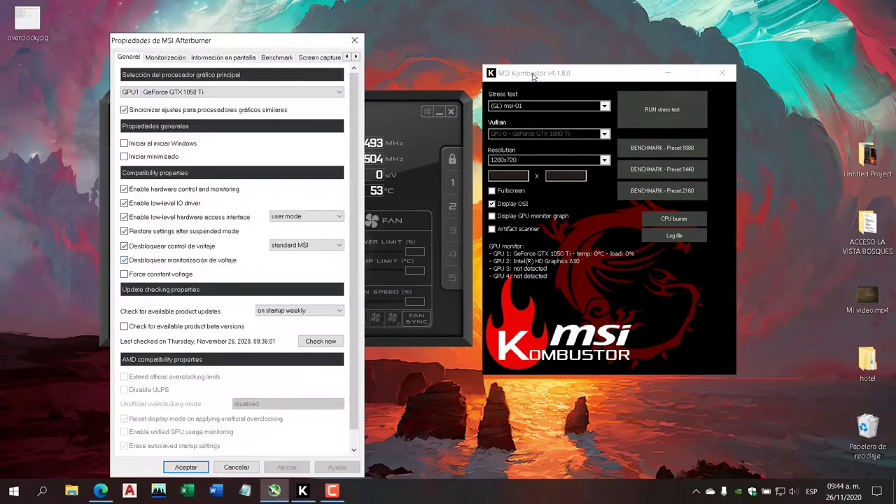
{"action": "key", "text": "ctrl+Tab"}
{"action": "key", "text": "ctrl+Tab"}
{"action": "key", "text": "ctrl+Tab"}
{"action": "key", "text": "ctrl+Tab"}
{"action": "key", "text": "ctrl+Tab"}
{"action": "key", "text": "ctrl+Tab"}
{"action": "key", "text": "ctrl+Tab"}
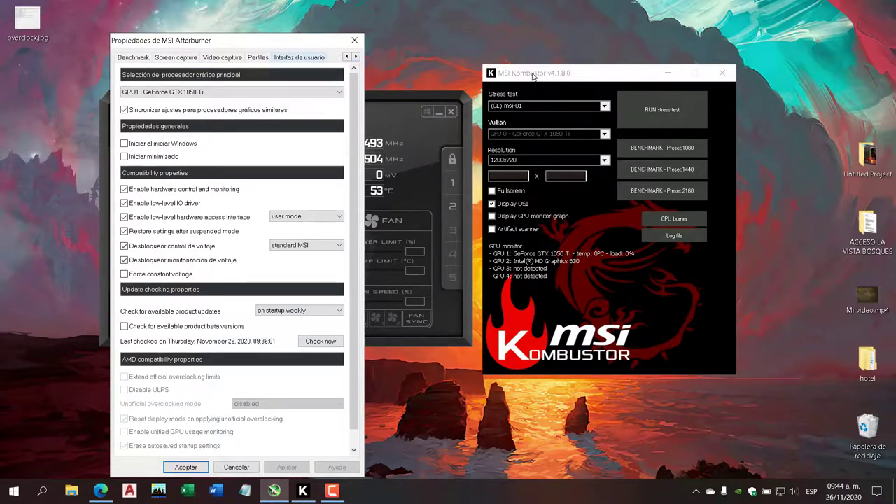
{"action": "key", "text": "Tab"}
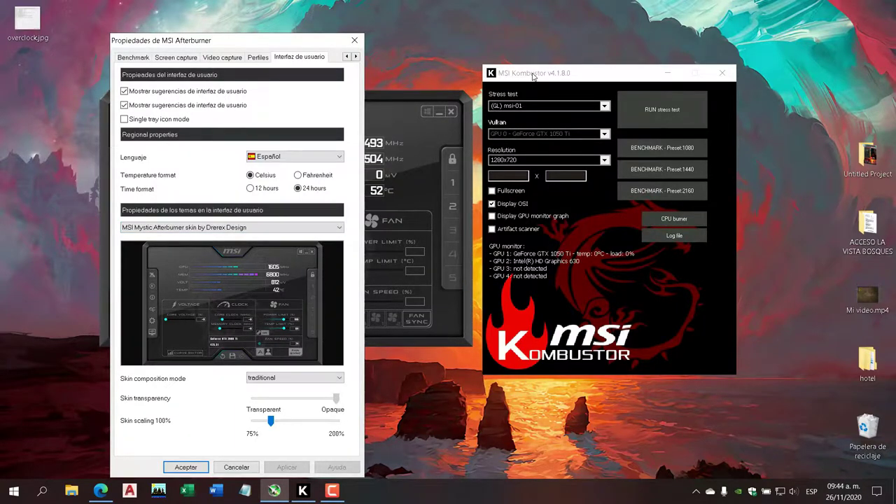
{"action": "key", "text": "Tab"}
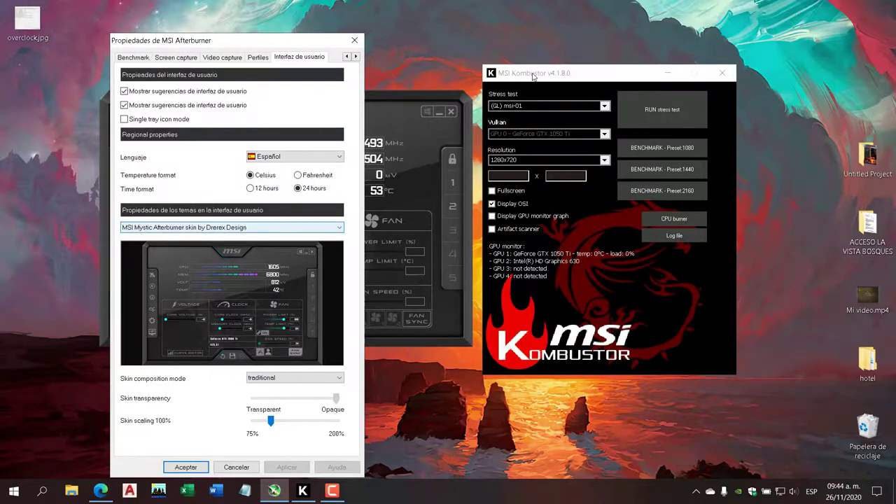
{"action": "key", "text": "alt+Down"}
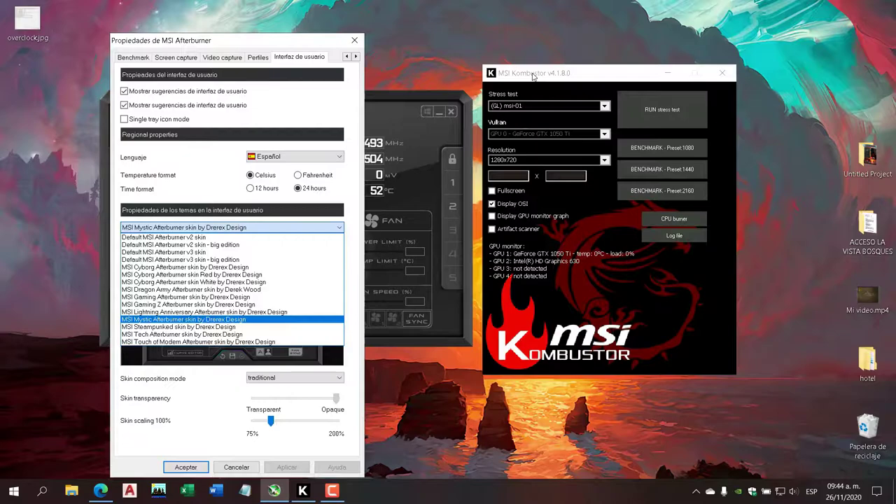
{"action": "key", "text": "Home"}
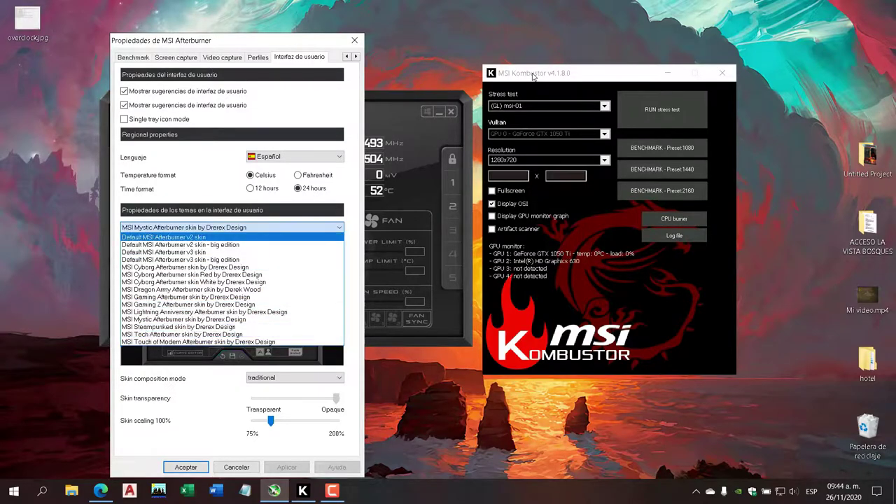
{"action": "key", "text": "Escape"}
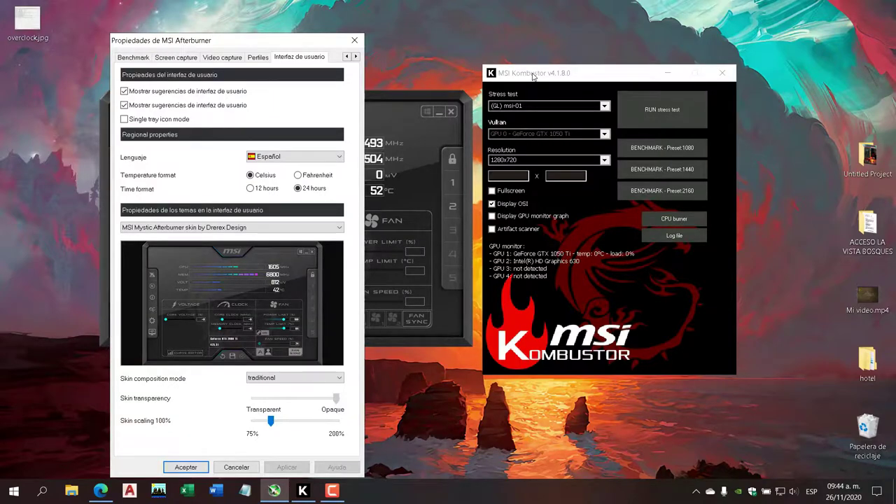
{"action": "key", "text": "Return"}
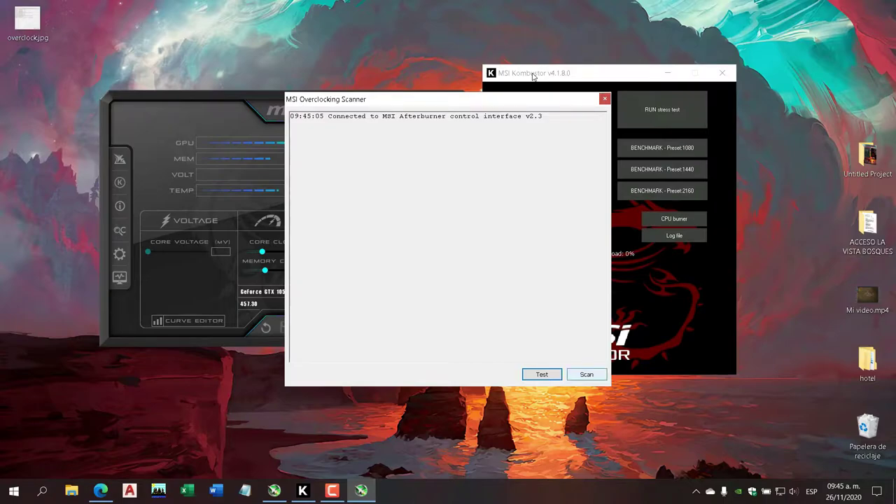
- Try an automatic overclocking scan of the GPU, then close the scanner and the overclock.jpg picture
{"action": "key", "text": "Tab"}
{"action": "key", "text": "Return"}
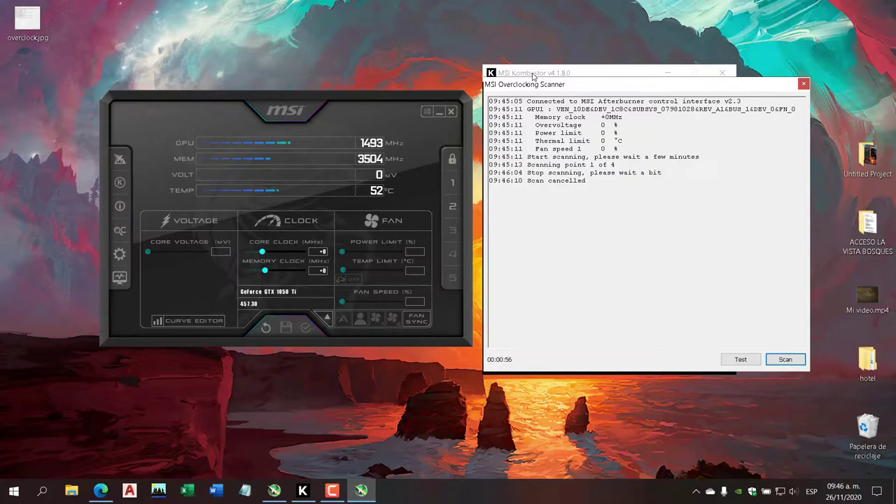
{"action": "key", "text": "alt+F4"}
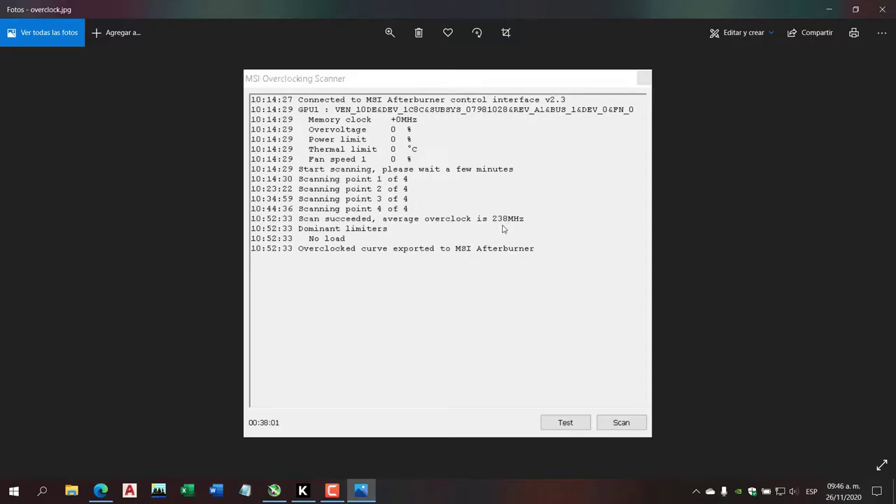
{"action": "left_click", "coordinate": [883, 12]}
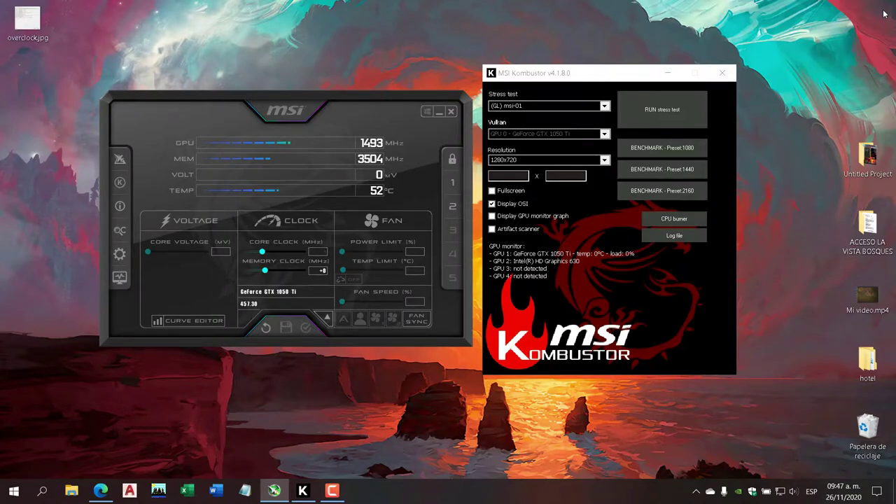
- Set the GPU core clock offset to +238 MHz in MSI Afterburner
{"action": "type", "text": "238"}
{"action": "key", "text": "Return"}
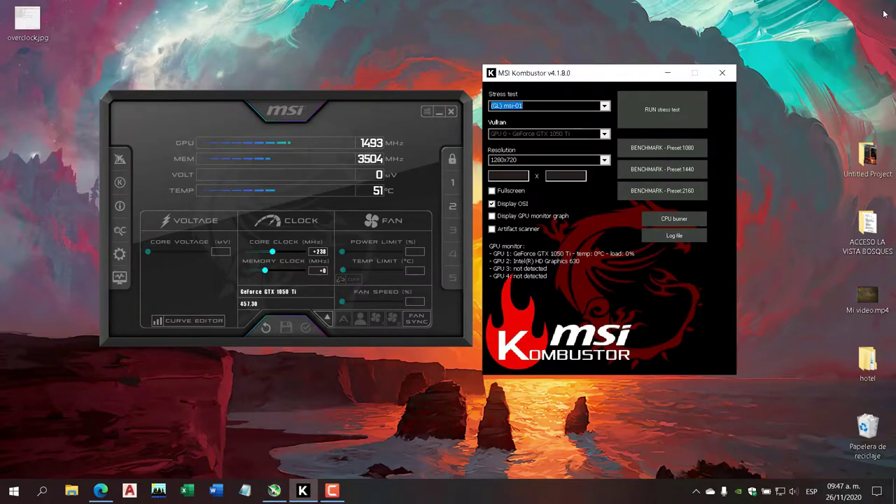
{"action": "key", "text": "alt+Down"}
{"action": "scroll", "coordinate": [884, 14], "scroll_direction": "down", "scroll_amount": 1}
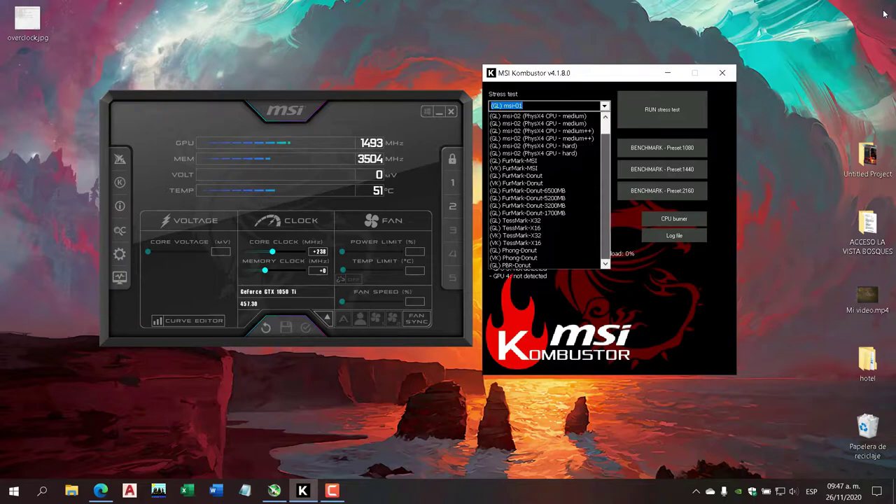
{"action": "scroll", "coordinate": [885, 14], "scroll_direction": "up", "scroll_amount": 1}
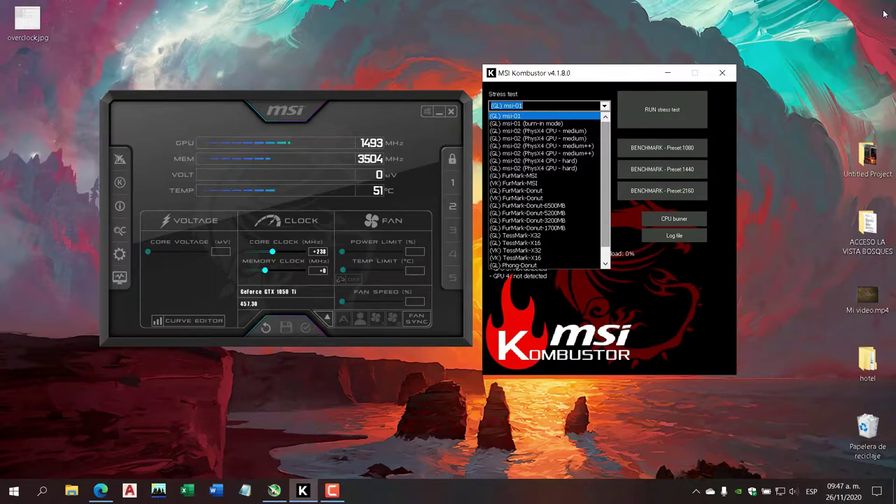
{"action": "key", "text": "Escape"}
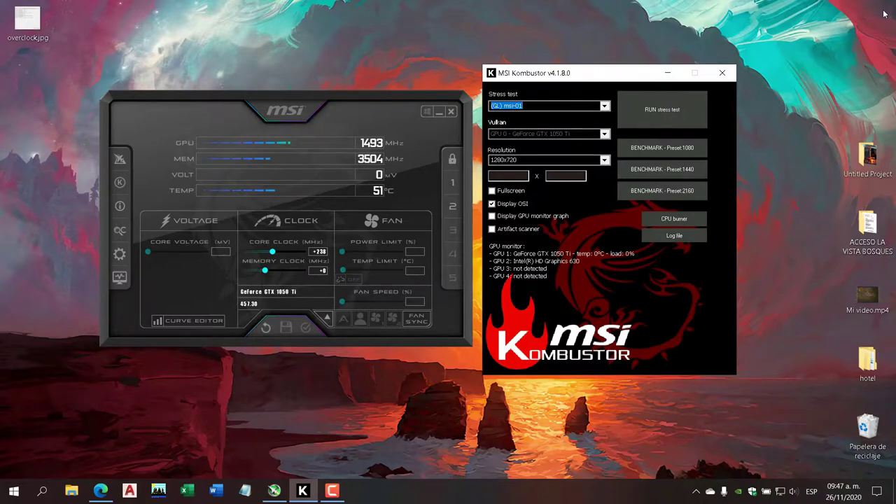
{"action": "key", "text": "Tab"}
{"action": "key", "text": "alt+Down"}
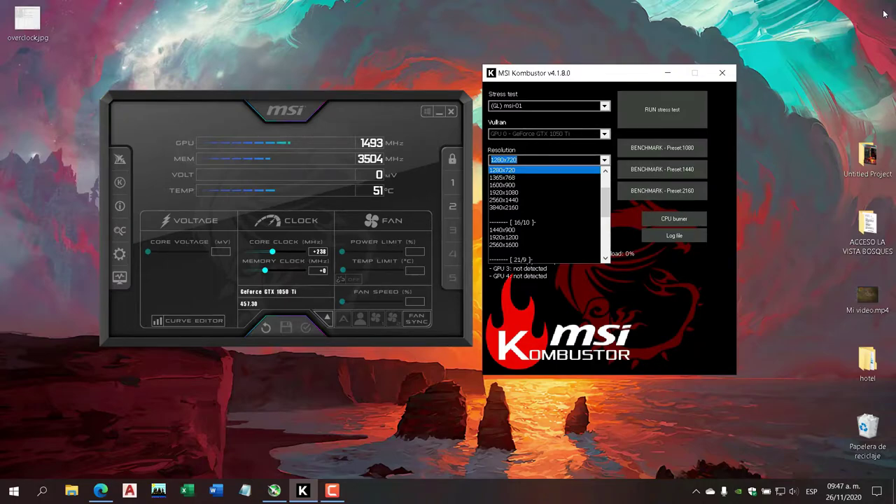
{"action": "key", "text": "Down"}
{"action": "key", "text": "Down"}
{"action": "key", "text": "Down"}
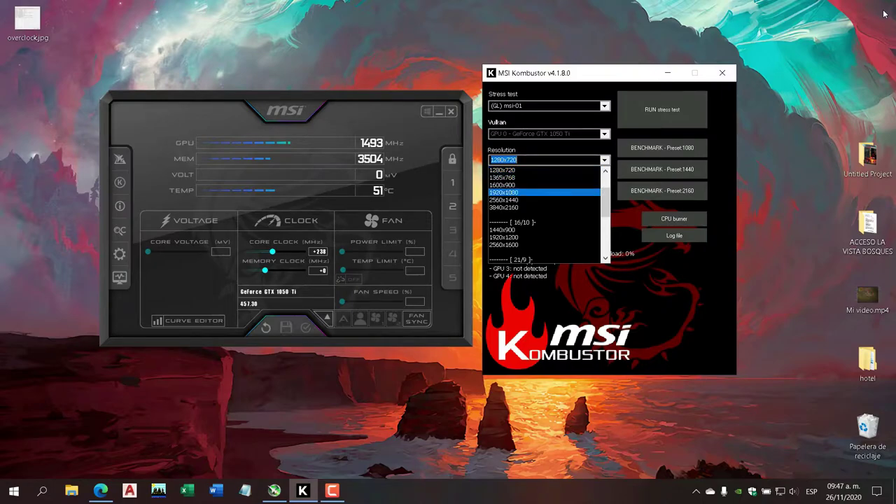
{"action": "key", "text": "Page_Down"}
{"action": "key", "text": "Escape"}
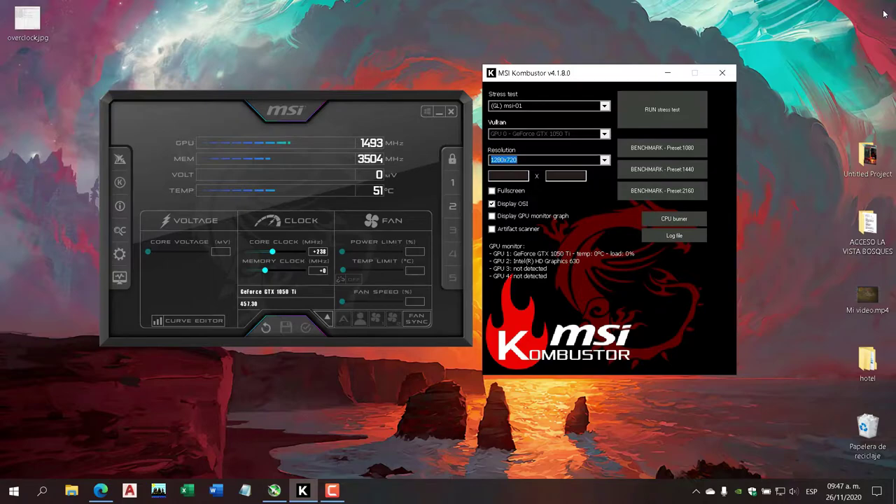
- Set the resolution of the Kombustor stress test to 1920x1080
{"action": "key", "text": "alt+Down"}
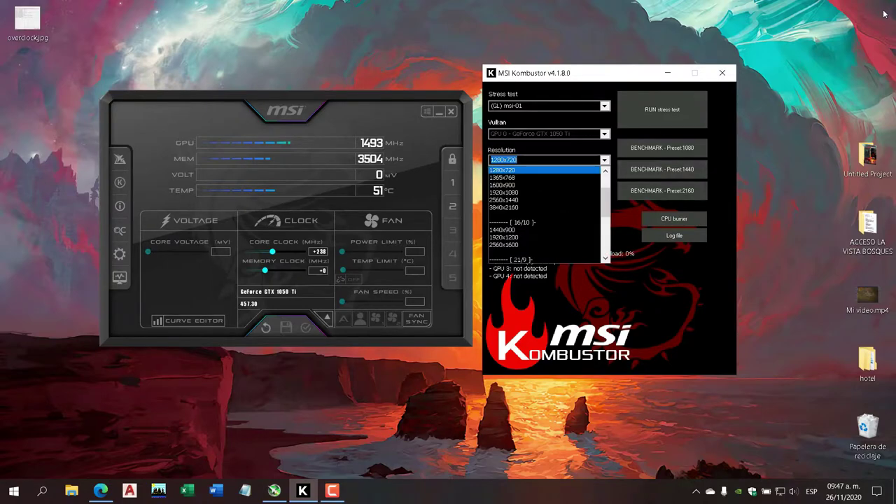
{"action": "key", "text": "Down"}
{"action": "key", "text": "Down"}
{"action": "key", "text": "Down"}
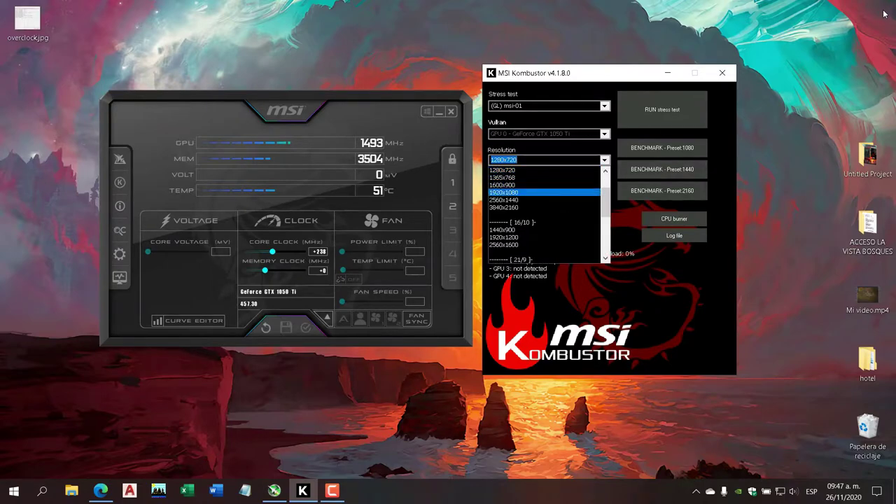
{"action": "key", "text": "Return"}
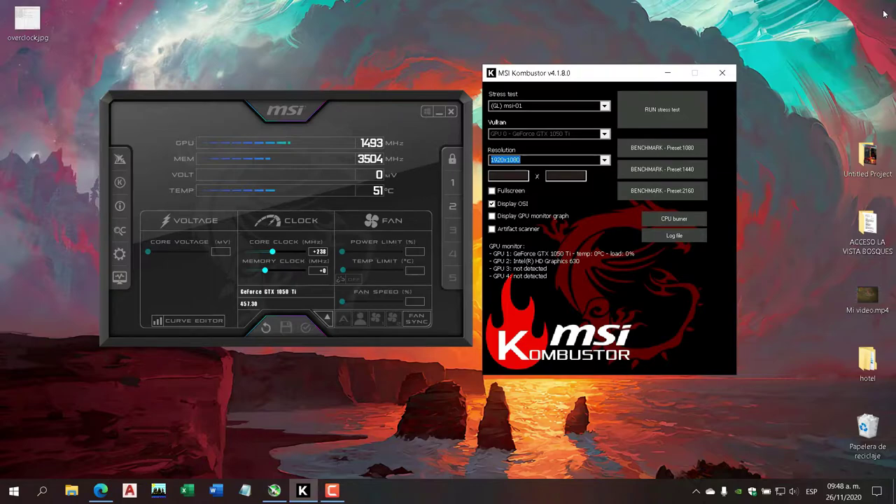
{"action": "key", "text": "alt+Down"}
{"action": "key", "text": "Return"}
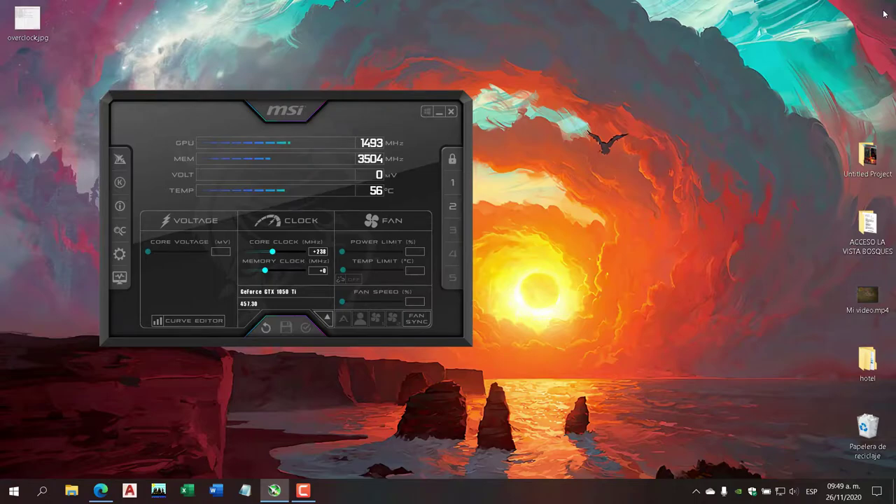
- Replace the GPU core clock offset in MSI Afterburner with +235 MHz
{"action": "key", "text": "BackSpace"}
{"action": "key", "text": "BackSpace"}
{"action": "key", "text": "BackSpace"}
{"action": "key", "text": "BackSpace"}
{"action": "type", "text": "235"}
{"action": "key", "text": "Return"}
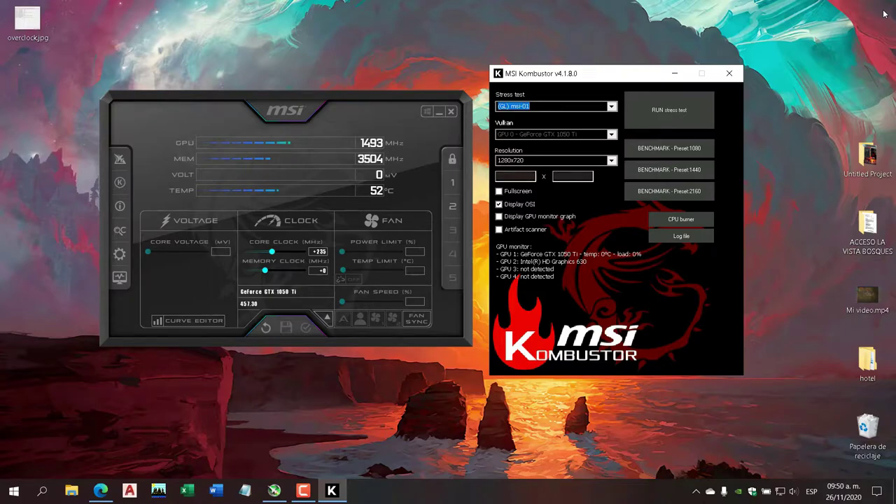
- Choose a 1920x1080 resolution for the (GL) msi-01 stress test in the reopened Kombustor
{"action": "key", "text": "Tab"}
{"action": "key", "text": "alt+Down"}
{"action": "key", "text": "Down"}
{"action": "key", "text": "Down"}
{"action": "key", "text": "Down"}
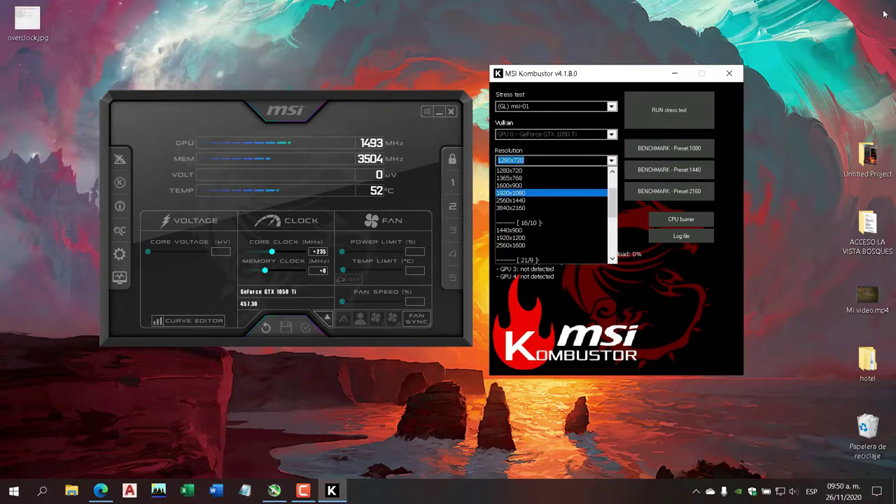
{"action": "key", "text": "Return"}
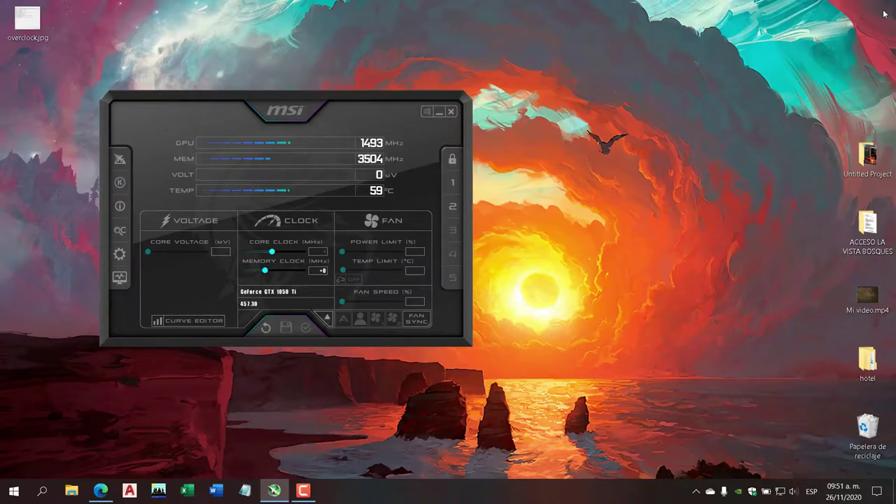
- Set the core clock offset to +230 MHz and run the Kombustor (GL) msi-01 stress test at 1920x1080
{"action": "type", "text": "230"}
{"action": "key", "text": "Return"}
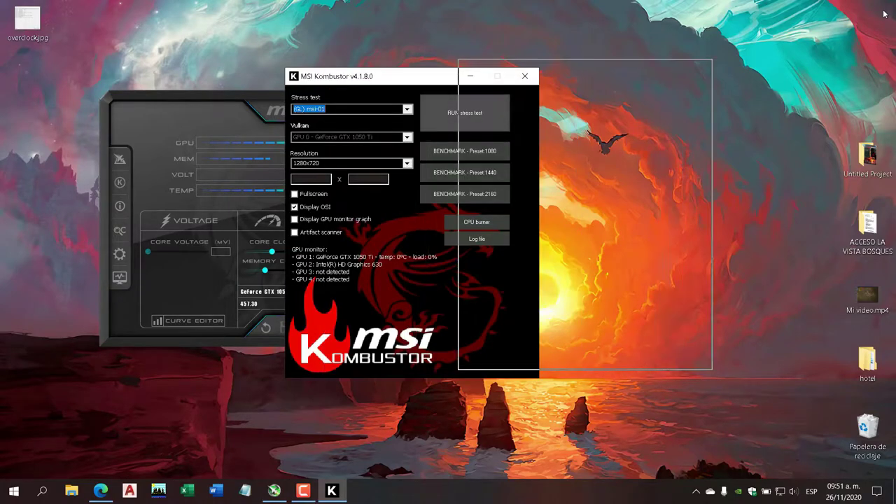
{"action": "key", "text": "Tab"}
{"action": "key", "text": "alt+Down"}
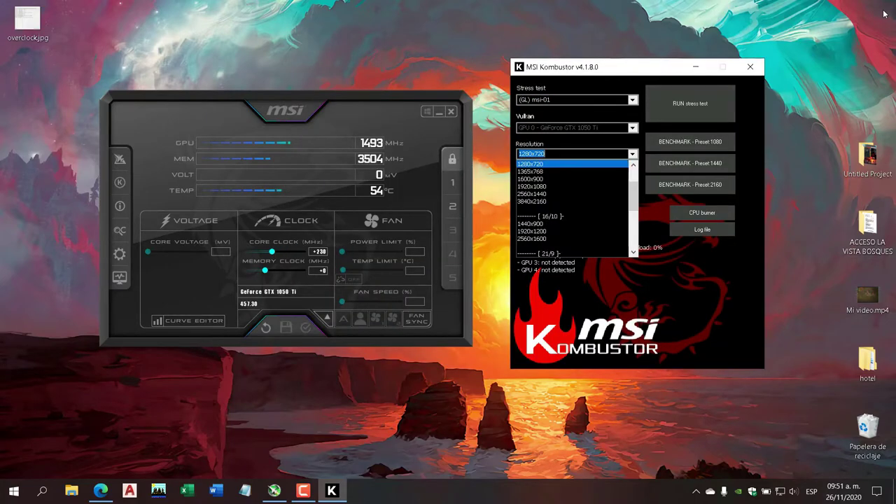
{"action": "key", "text": "Down"}
{"action": "key", "text": "Down"}
{"action": "key", "text": "Down"}
{"action": "key", "text": "Return"}
{"action": "key", "text": "Tab"}
{"action": "key", "text": "Return"}
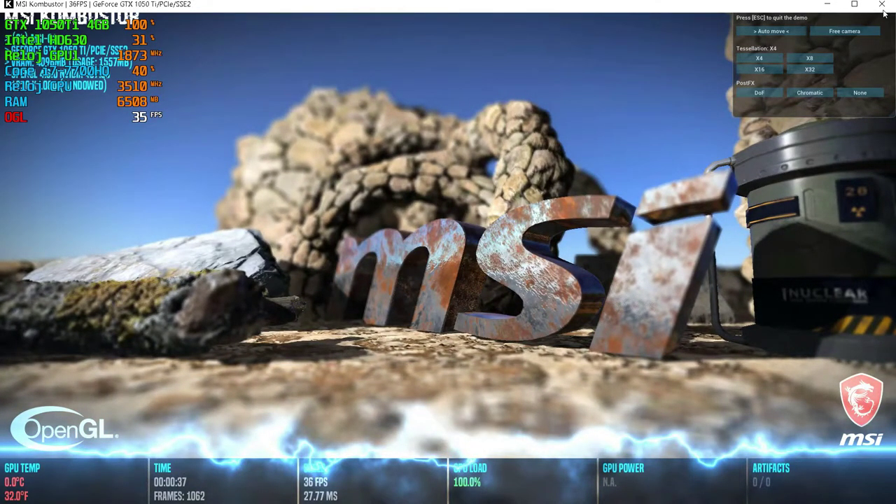
{"action": "key", "text": "Escape"}
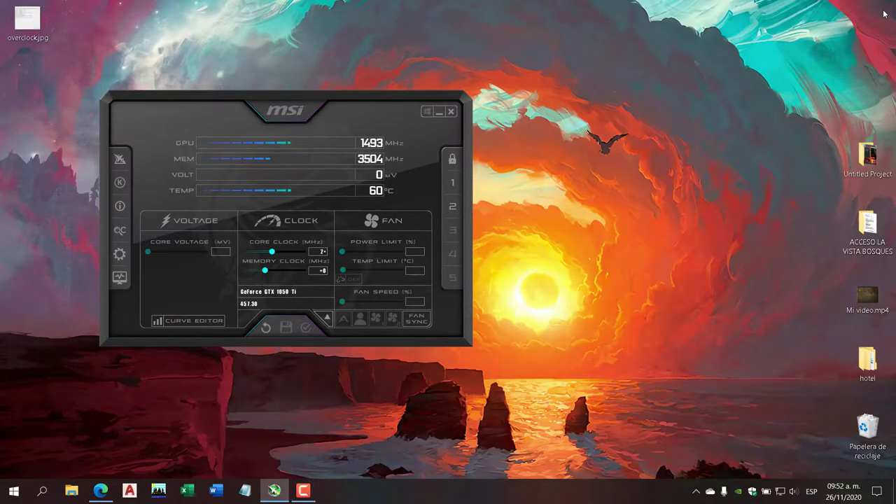
- Apply a core clock offset of +225 MHz and run the Kombustor (GL) msi-01 stress test at 1920x1080
{"action": "key", "text": "Return"}
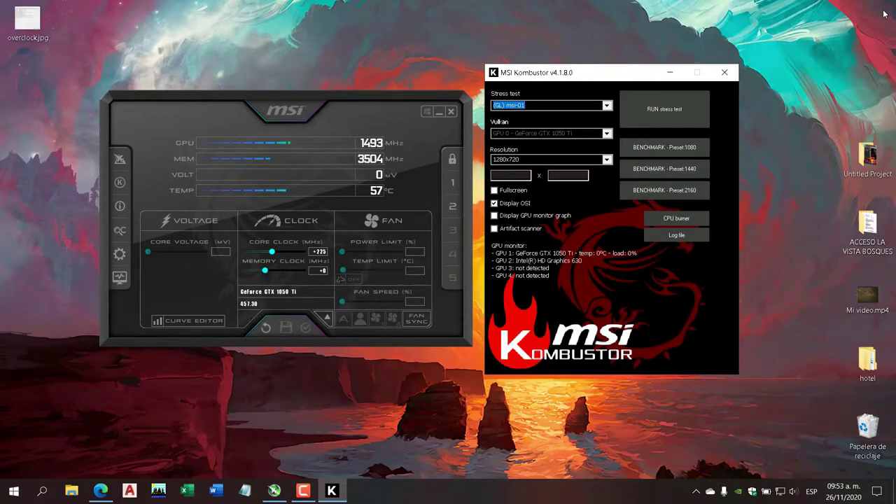
{"action": "key", "text": "Tab"}
{"action": "key", "text": "alt+Down"}
{"action": "key", "text": "Down"}
{"action": "key", "text": "Down"}
{"action": "key", "text": "Down"}
{"action": "key", "text": "Return"}
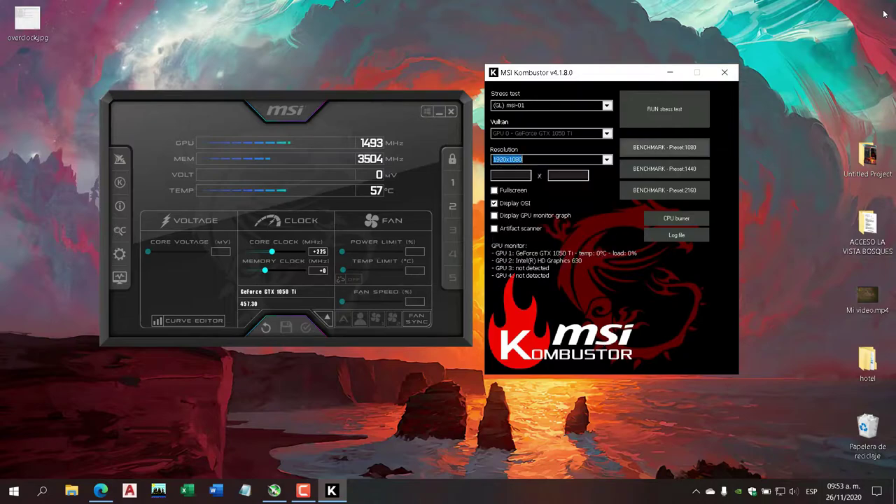
{"action": "key", "text": "Return"}
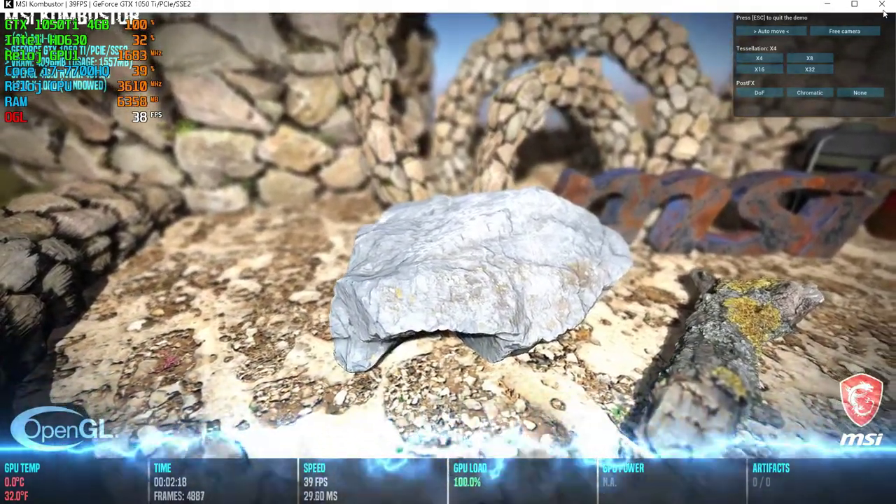
{"action": "left_click", "coordinate": [882, 6]}
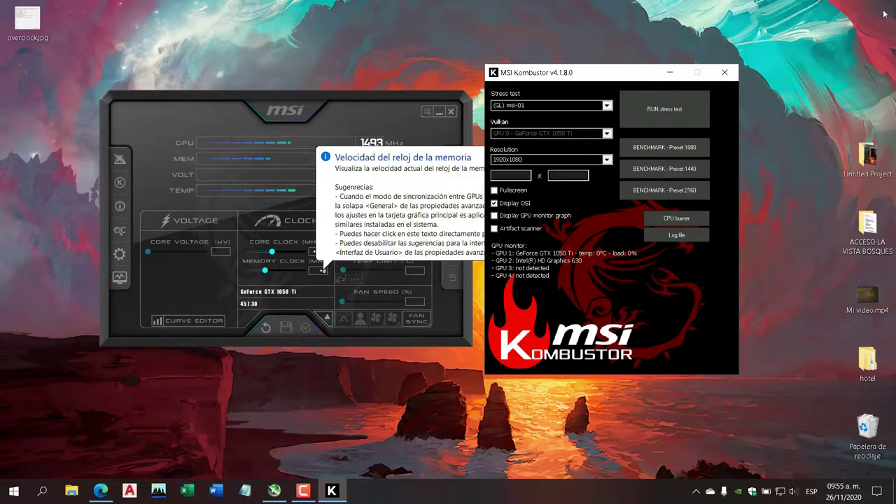
- Set the memory clock offset to +400 MHz in MSI Afterburner and close the running stress test
{"action": "left_click", "coordinate": [323, 271]}
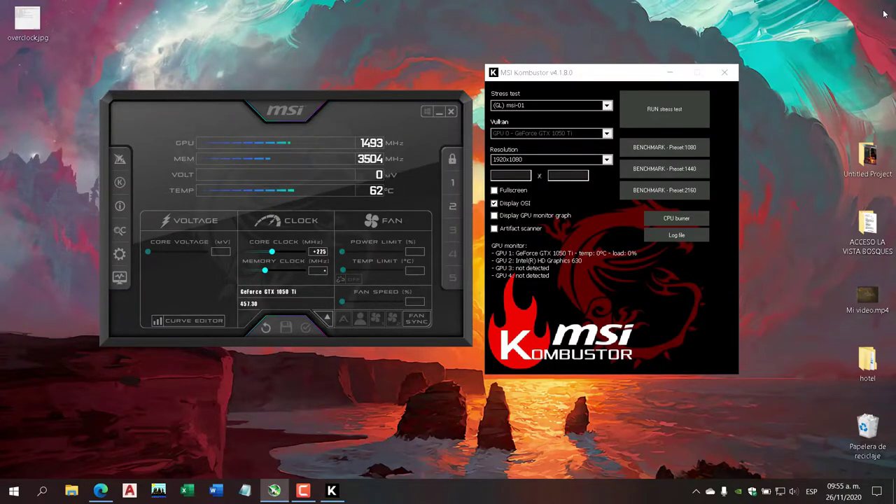
{"action": "type", "text": "400"}
{"action": "key", "text": "Return"}
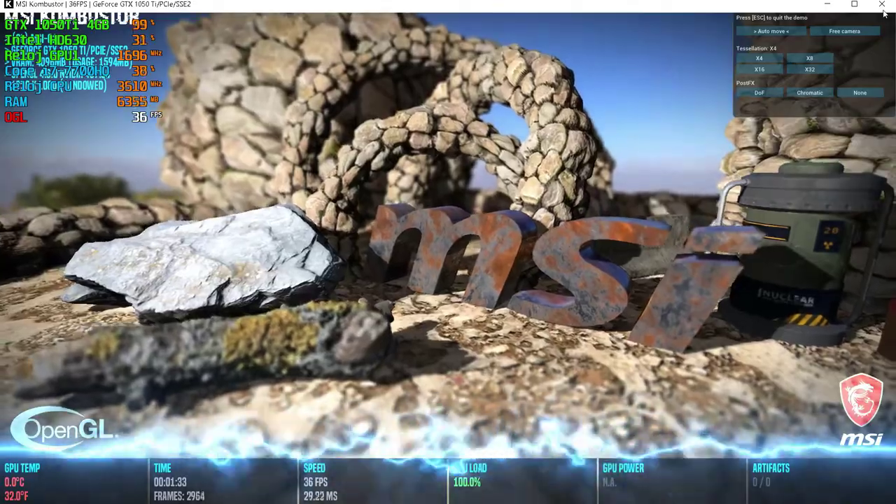
{"action": "left_click", "coordinate": [883, 7]}
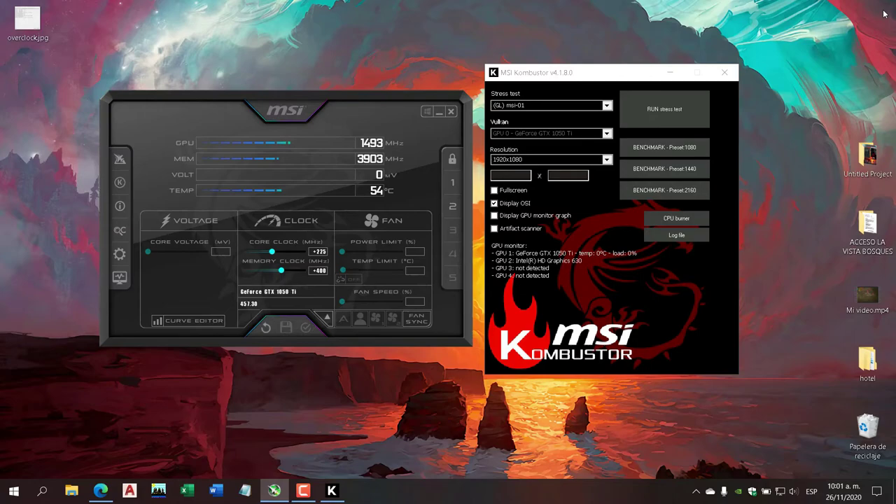
- Examine the stress test types offered by Kombustor and keep (GL) msi-01 selected
{"action": "key", "text": "alt+Down"}
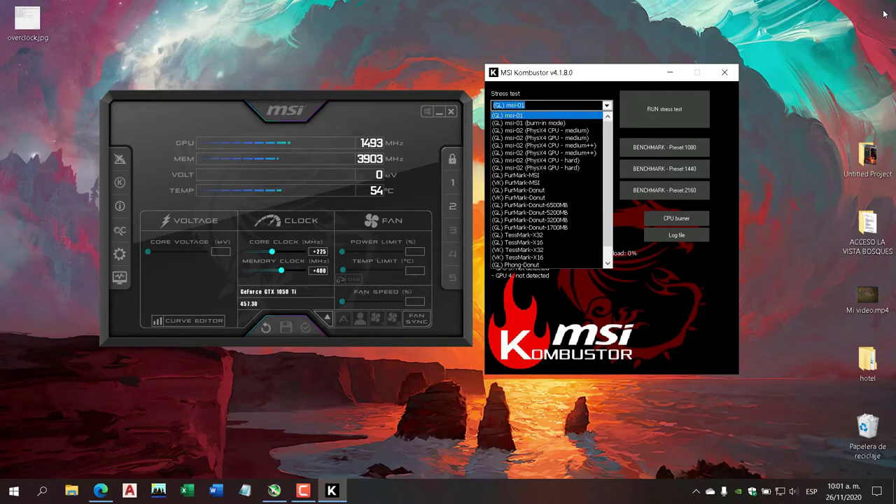
{"action": "key", "text": "Down"}
{"action": "key", "text": "Down"}
{"action": "key", "text": "Down"}
{"action": "key", "text": "Down"}
{"action": "key", "text": "Down"}
{"action": "key", "text": "Down"}
{"action": "key", "text": "Down"}
{"action": "key", "text": "Down"}
{"action": "key", "text": "Down"}
{"action": "key", "text": "Up"}
{"action": "key", "text": "Up"}
{"action": "key", "text": "Up"}
{"action": "key", "text": "Up"}
{"action": "key", "text": "Up"}
{"action": "key", "text": "Up"}
{"action": "key", "text": "Up"}
{"action": "key", "text": "Up"}
{"action": "key", "text": "Up"}
{"action": "key", "text": "Return"}
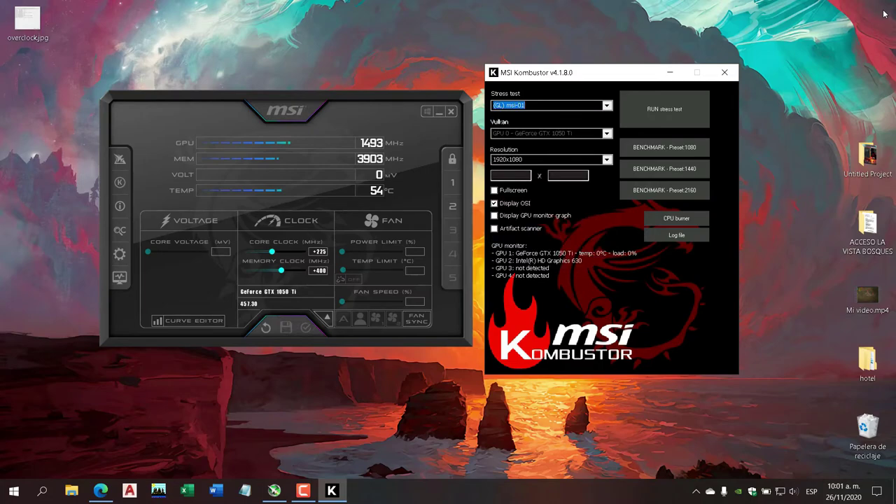